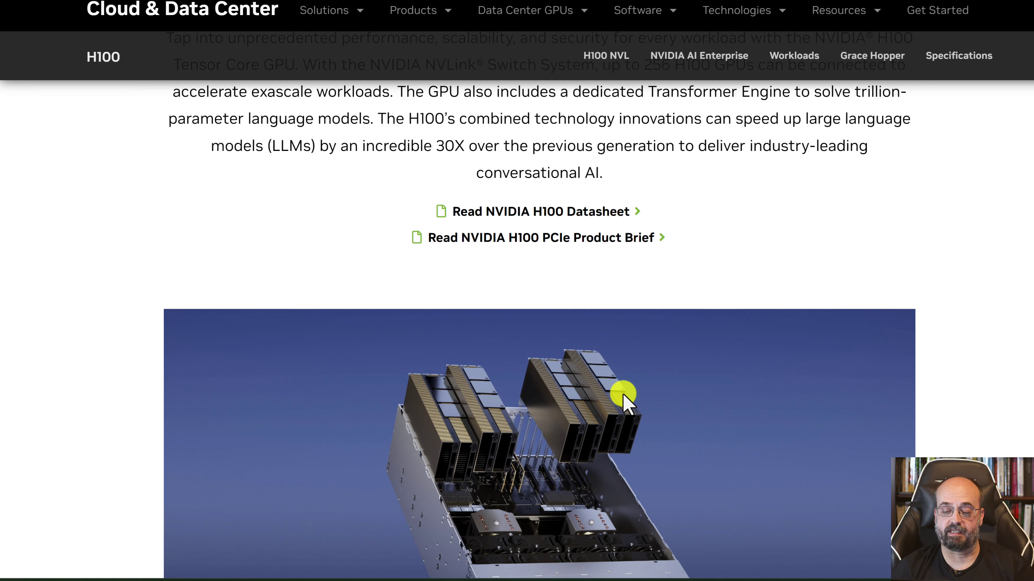
# - Read through the H100 product page and the H100 Tensor Core GPU datasheet as far as the Technical Specifications table
pyautogui.scroll(-2, 590, 411)
pyautogui.scroll(-3, 591, 415)
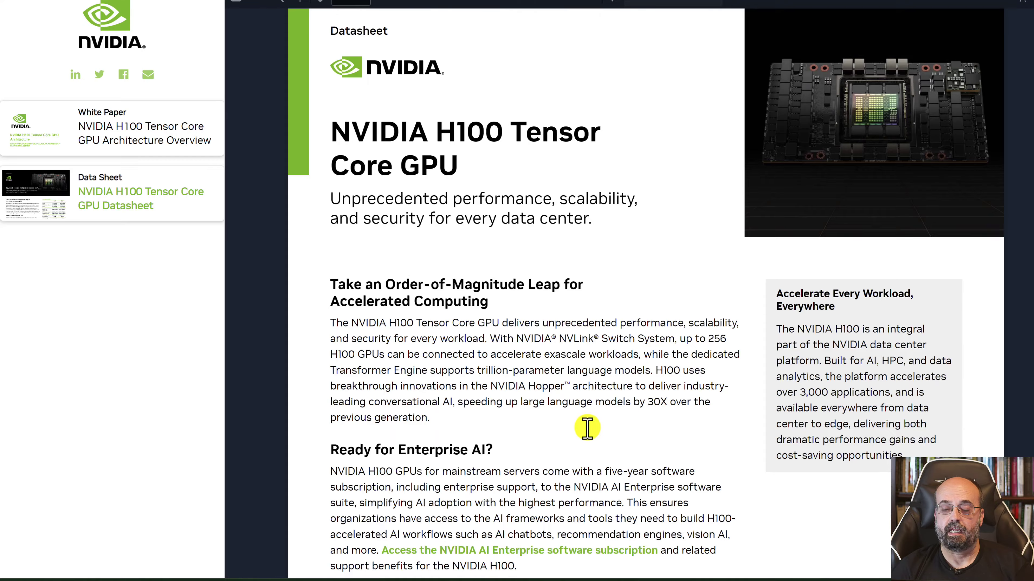
pyautogui.scroll(-4, 588, 428)
pyautogui.scroll(-4, 587, 428)
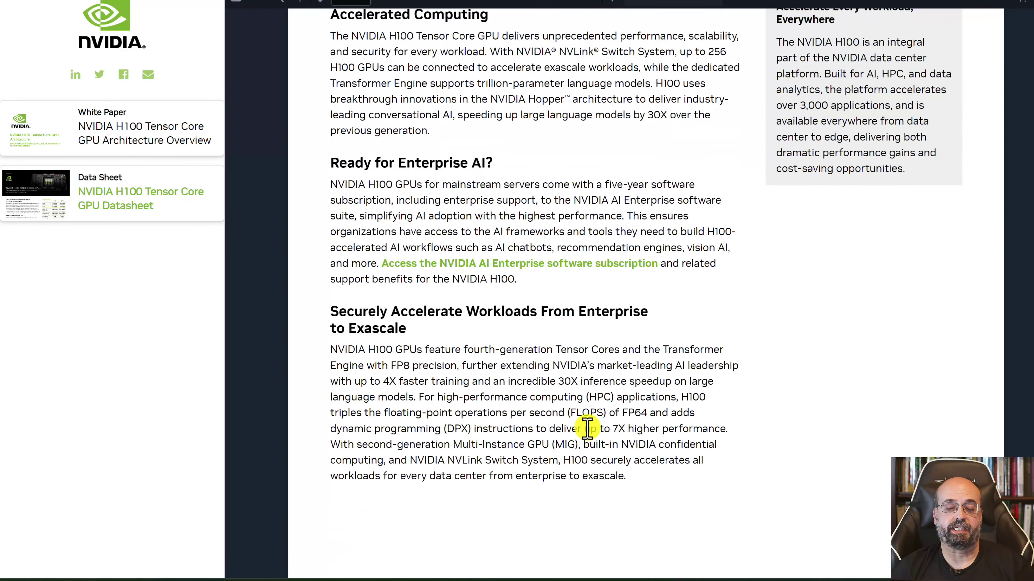
pyautogui.scroll(-15, 588, 428)
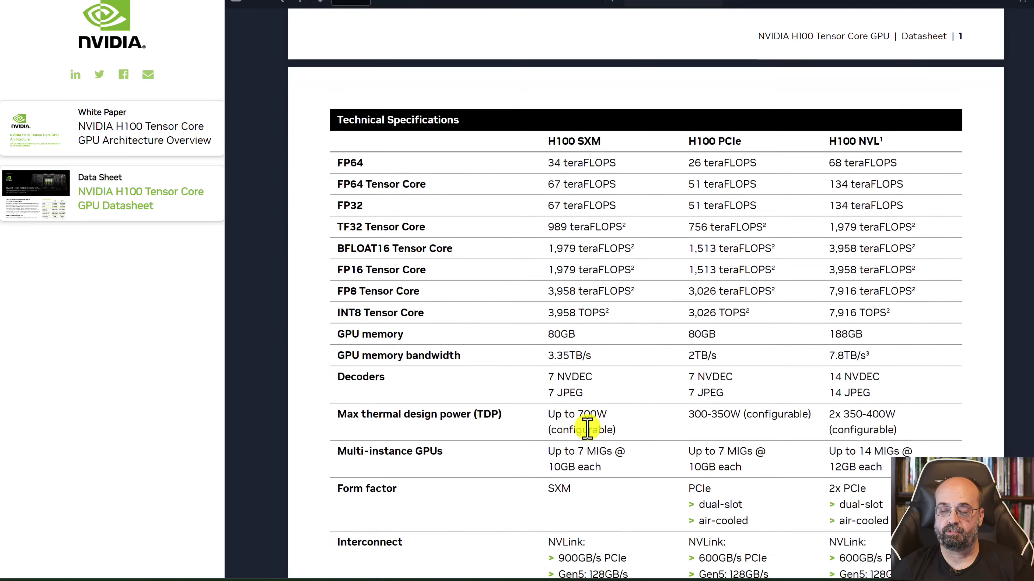
# - Compare the H100 SXM, PCIe and NVL columns of the Technical Specifications table, including memory, form factor and interconnect
pyautogui.scroll(-1, 588, 427)
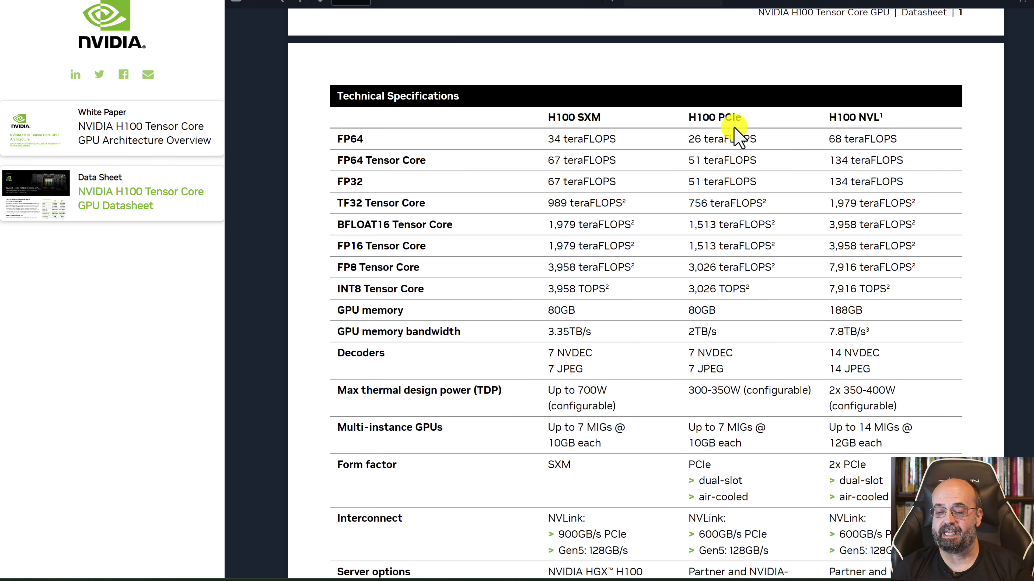
pyautogui.scroll(2, 563, 187)
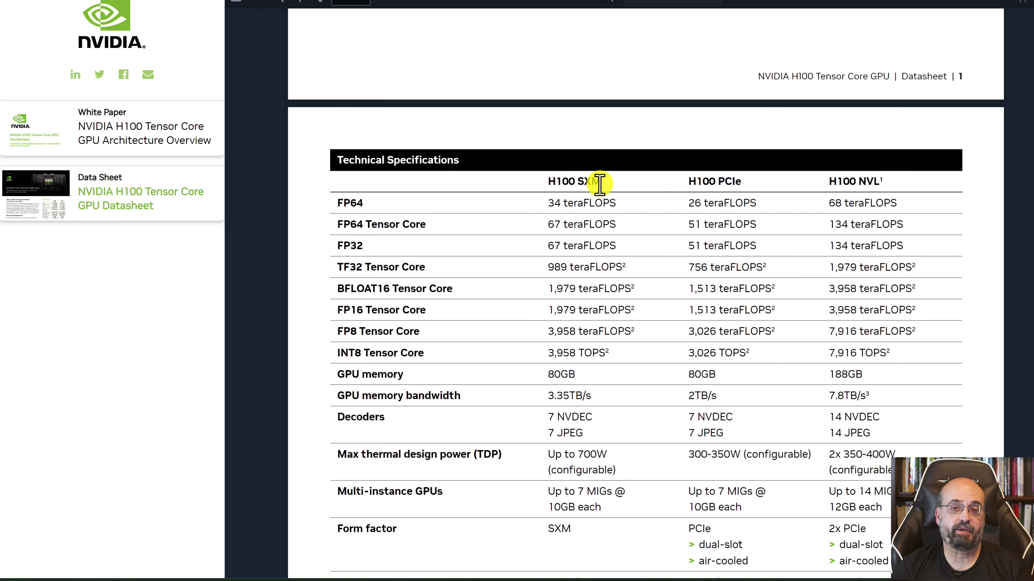
pyautogui.scroll(-1, 600, 184)
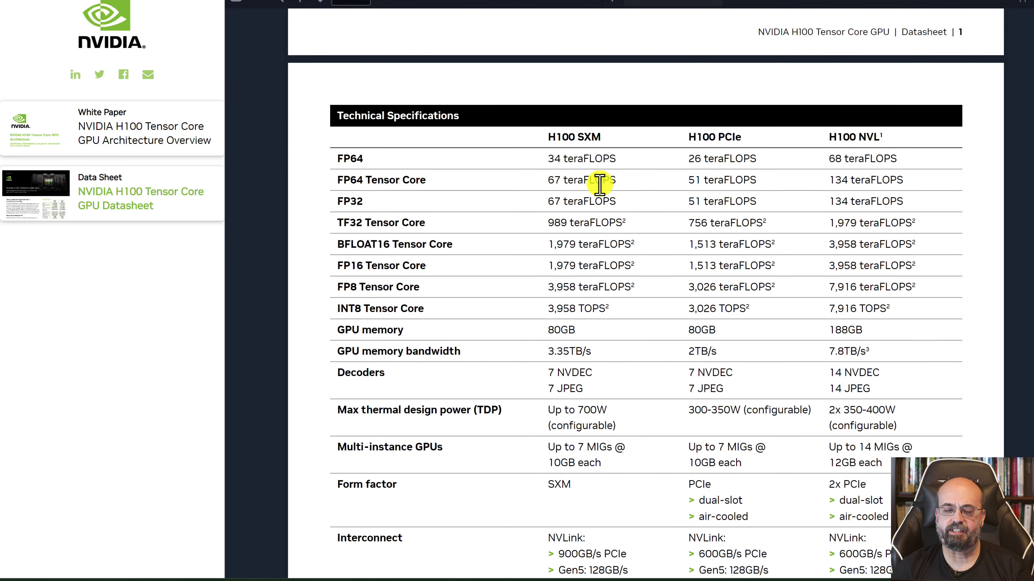
pyautogui.scroll(-2, 600, 185)
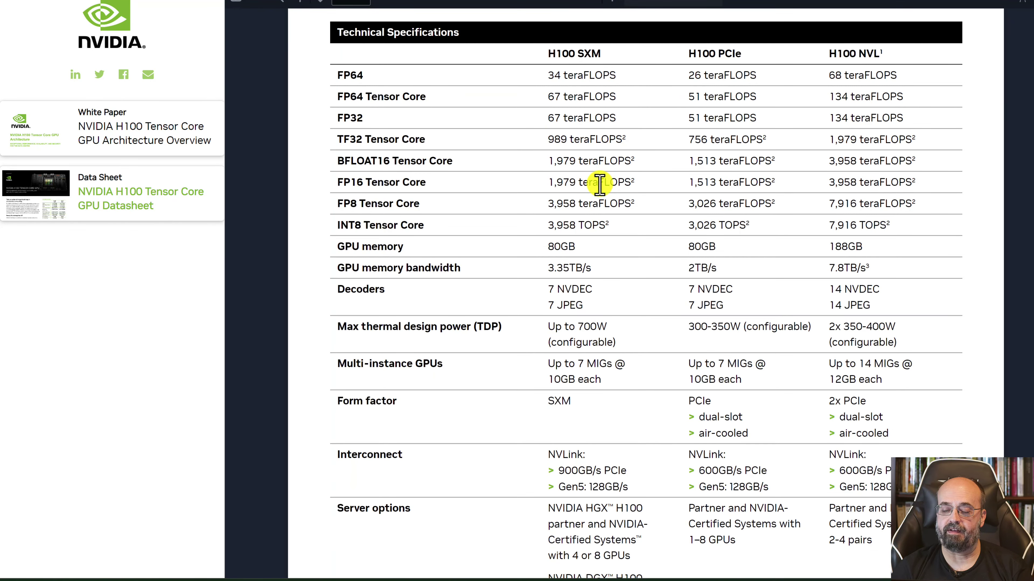
pyautogui.scroll(-1, 600, 184)
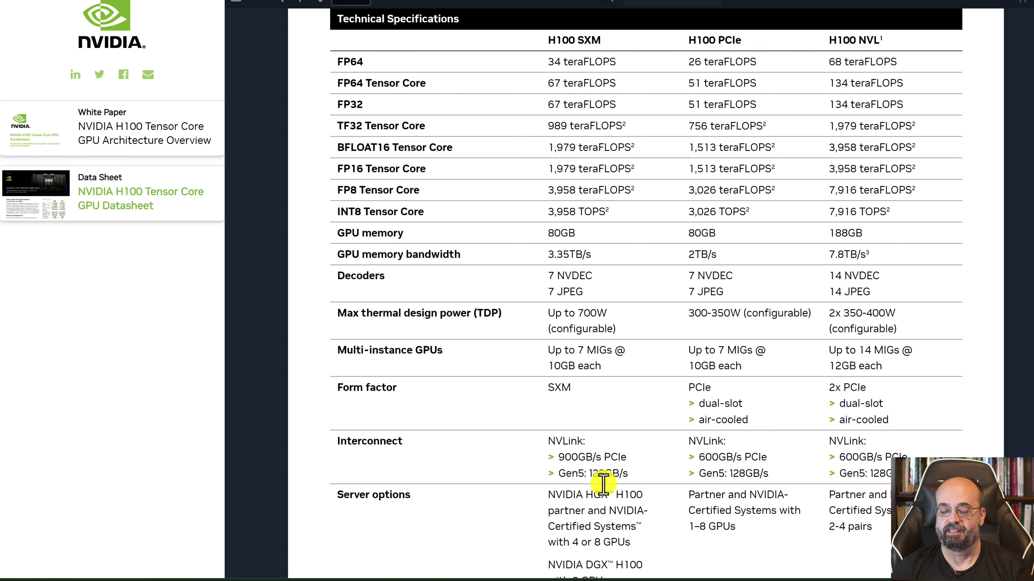
pyautogui.scroll(-1, 617, 503)
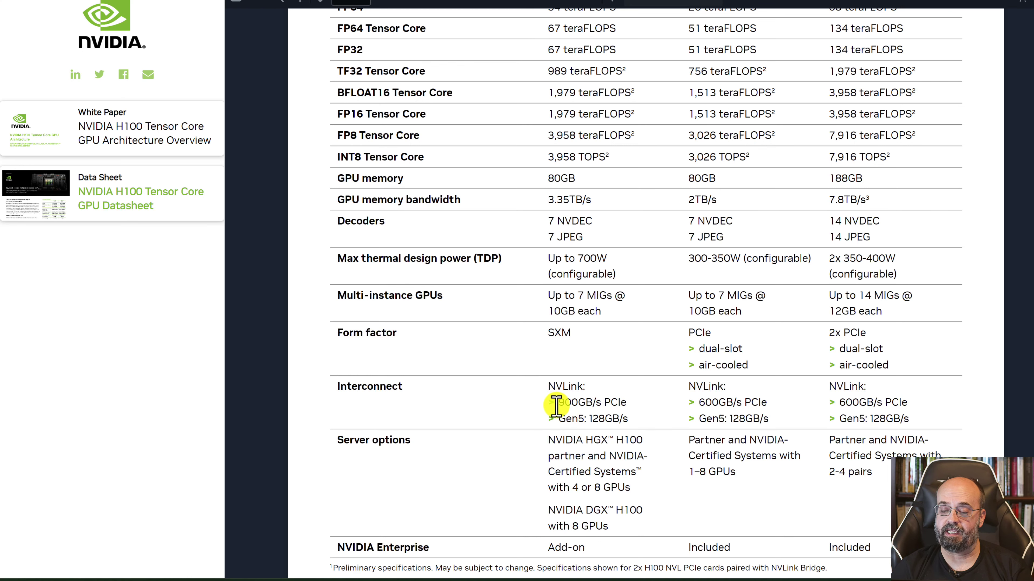
pyautogui.scroll(3, 838, 118)
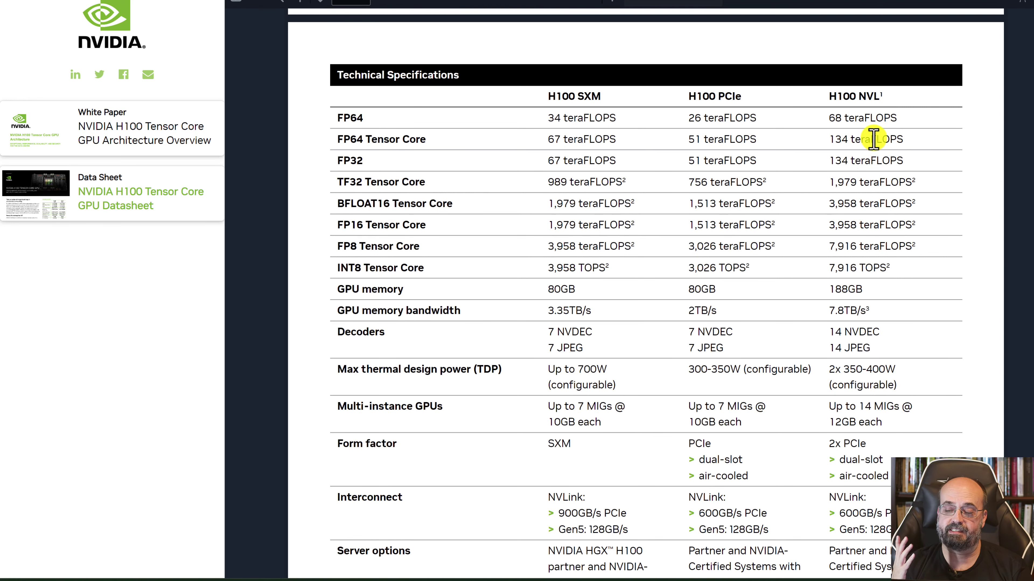
pyautogui.scroll(-1, 873, 139)
pyautogui.scroll(1, 872, 134)
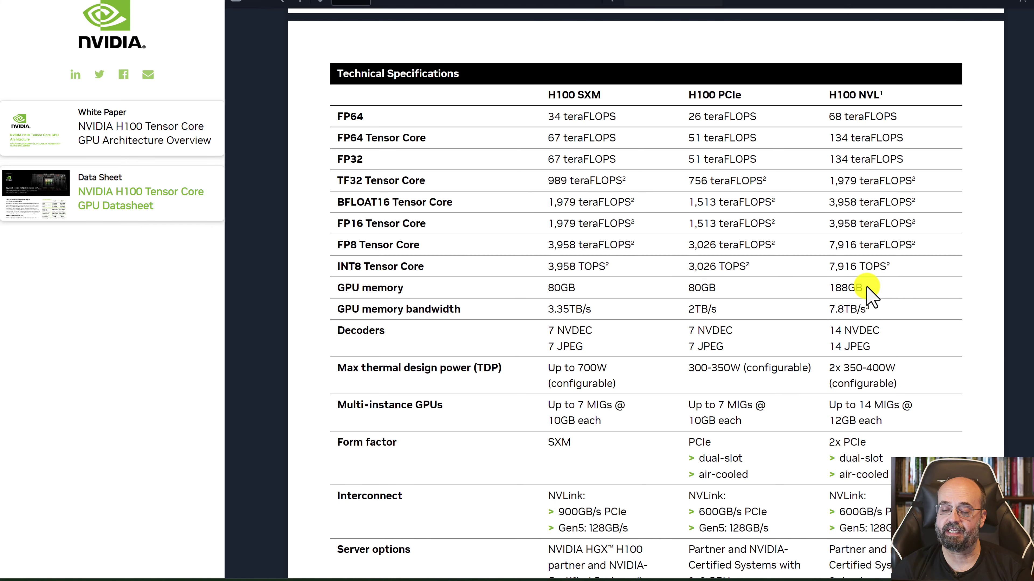
pyautogui.scroll(-1, 867, 287)
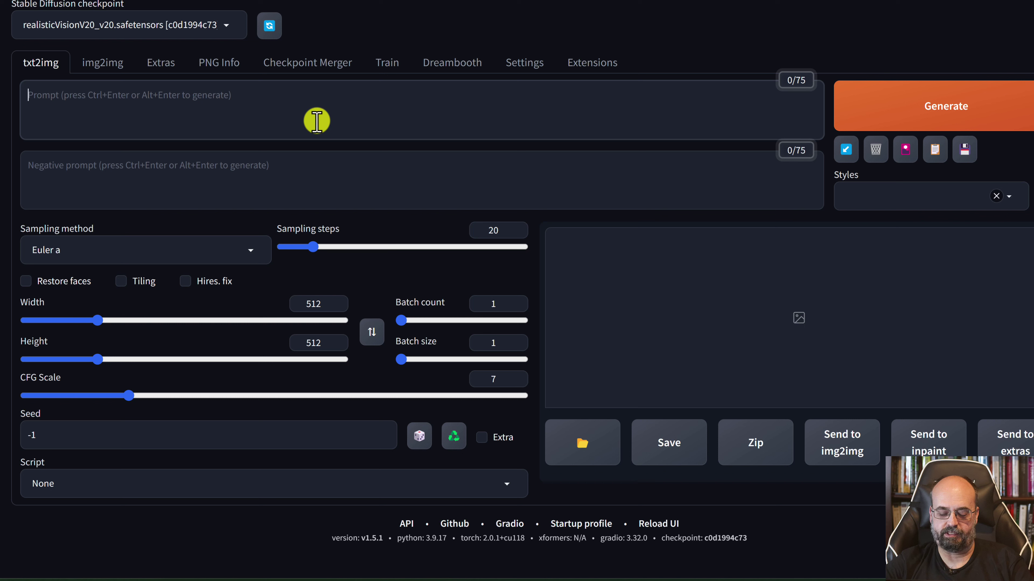
# - Generate an image in the Stable Diffusion web UI from the prompt "server computer sitting on mars"
pyautogui.write('server comp')
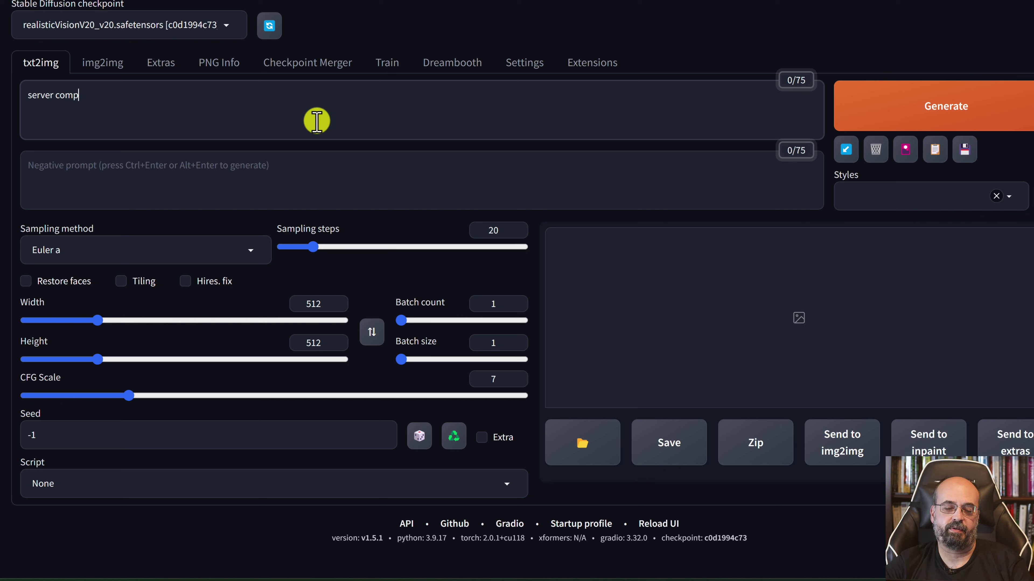
pyautogui.write('uter sittin')
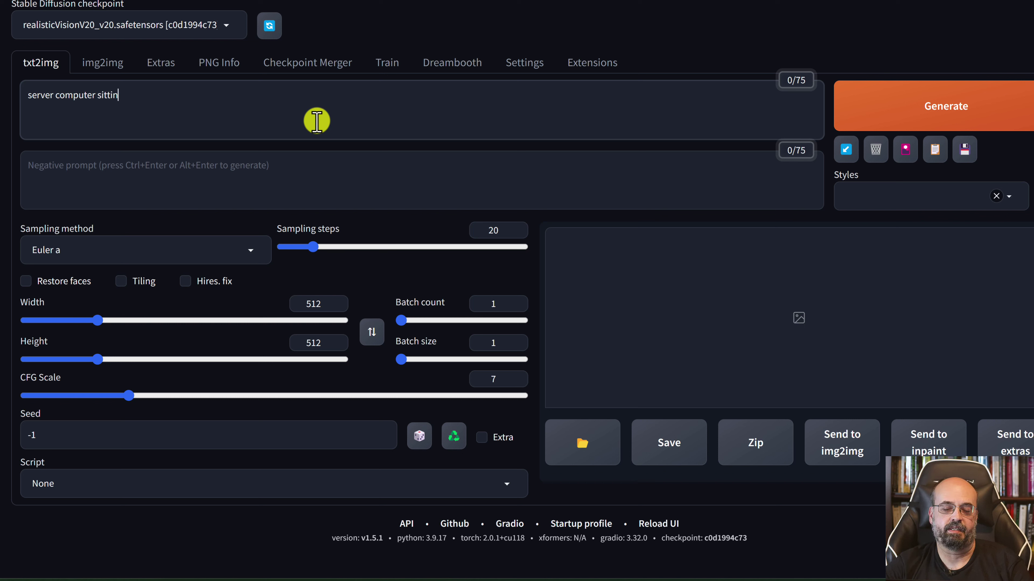
pyautogui.write('g on mars')
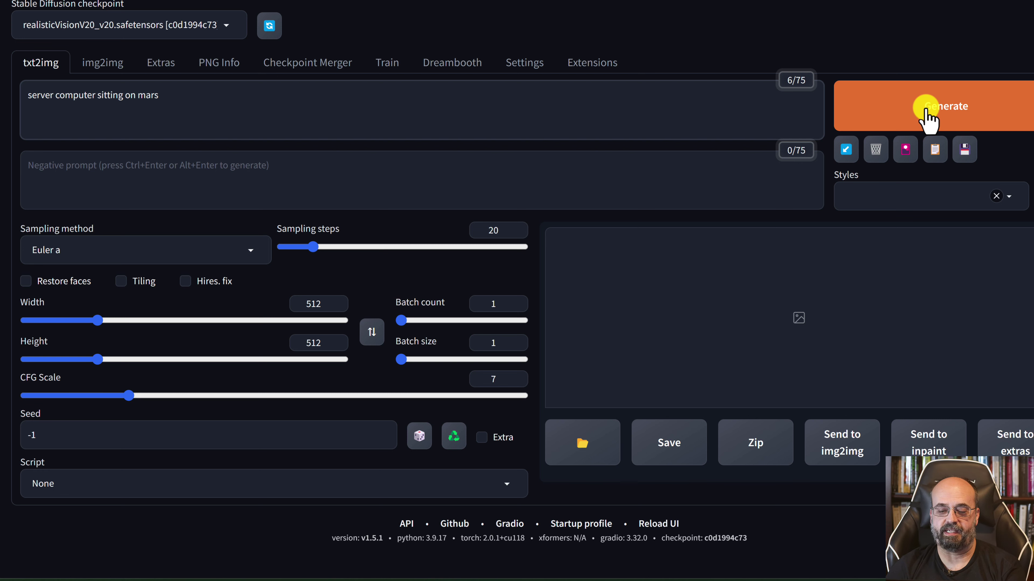
pyautogui.click(927, 108)
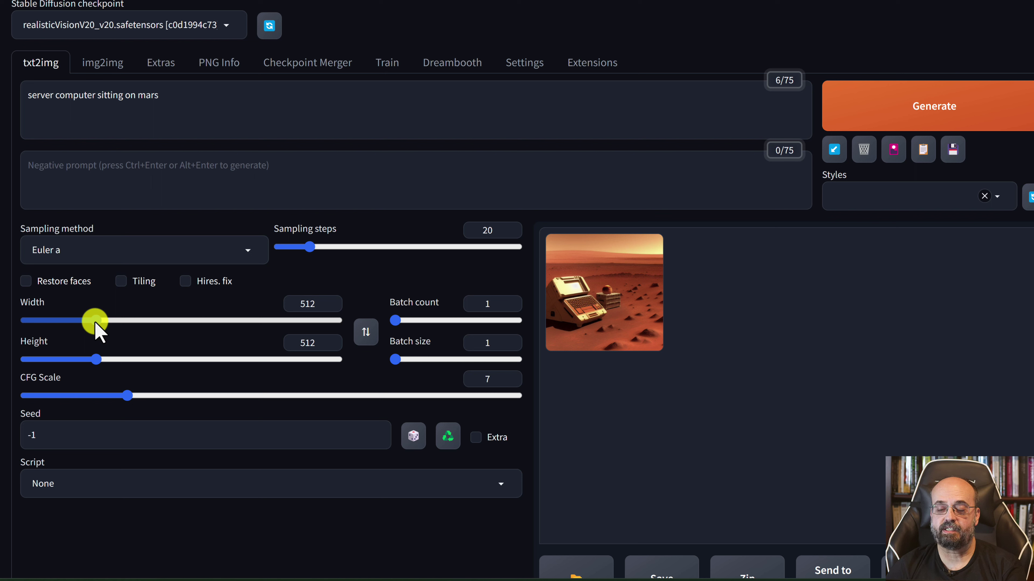
# - Set the image width and height to 2048 each and generate the image again with the same prompt
pyautogui.moveTo(96, 323); pyautogui.dragTo(363, 335)
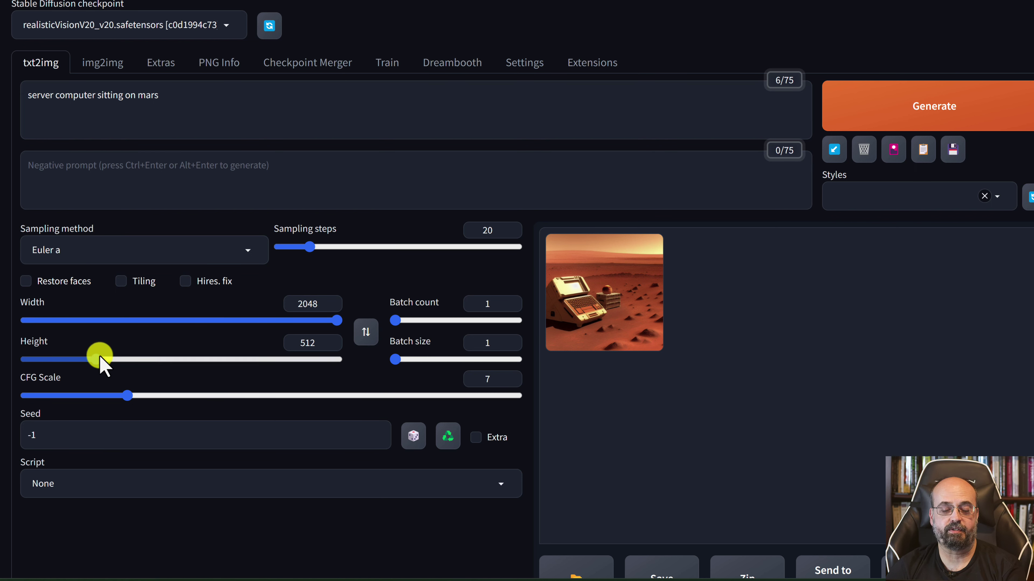
pyautogui.moveTo(96, 359); pyautogui.dragTo(351, 335)
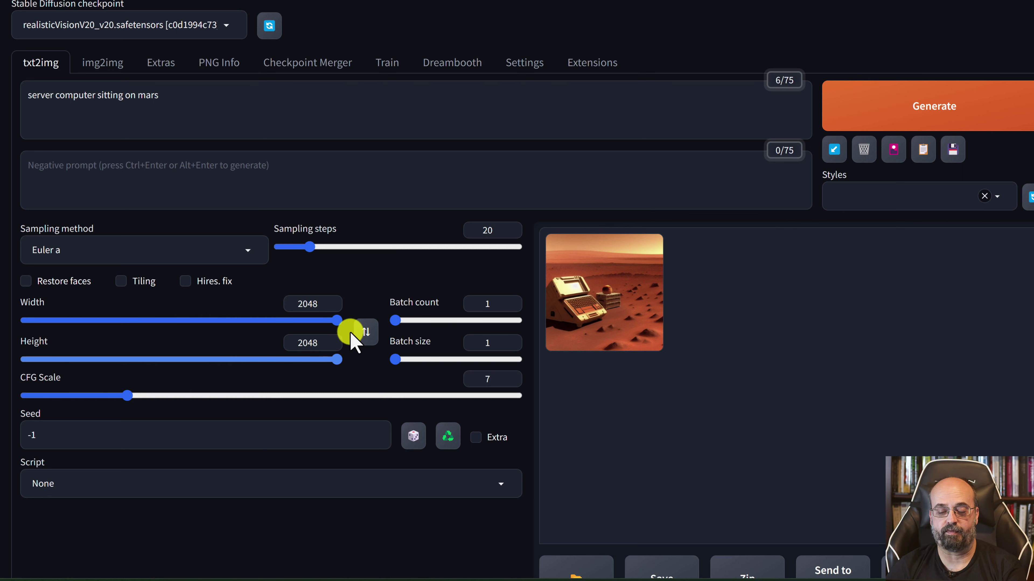
pyautogui.click(884, 106)
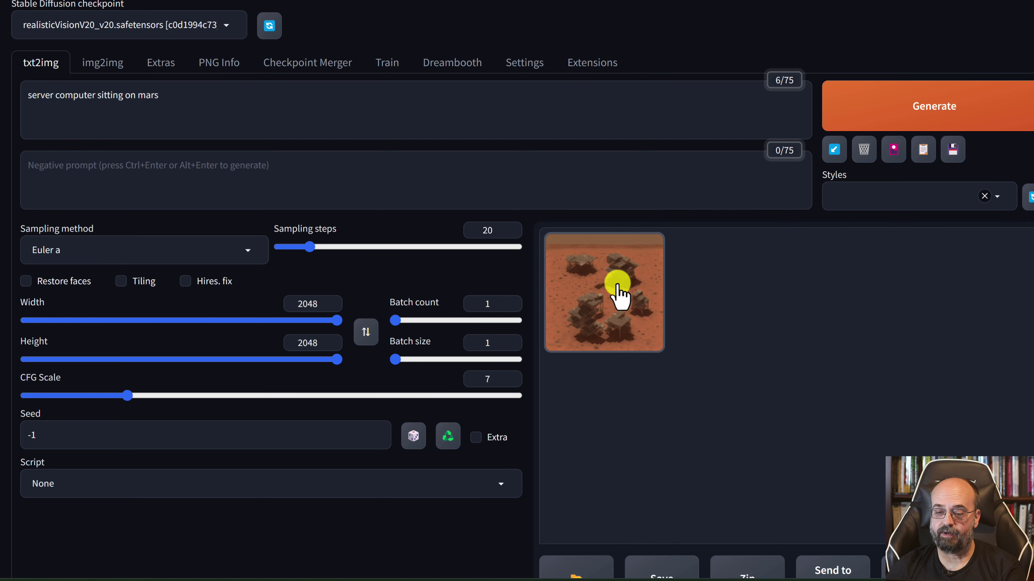
# - Inspect the generated Mars image in the full-size viewer and close the viewer
pyautogui.click(618, 288)
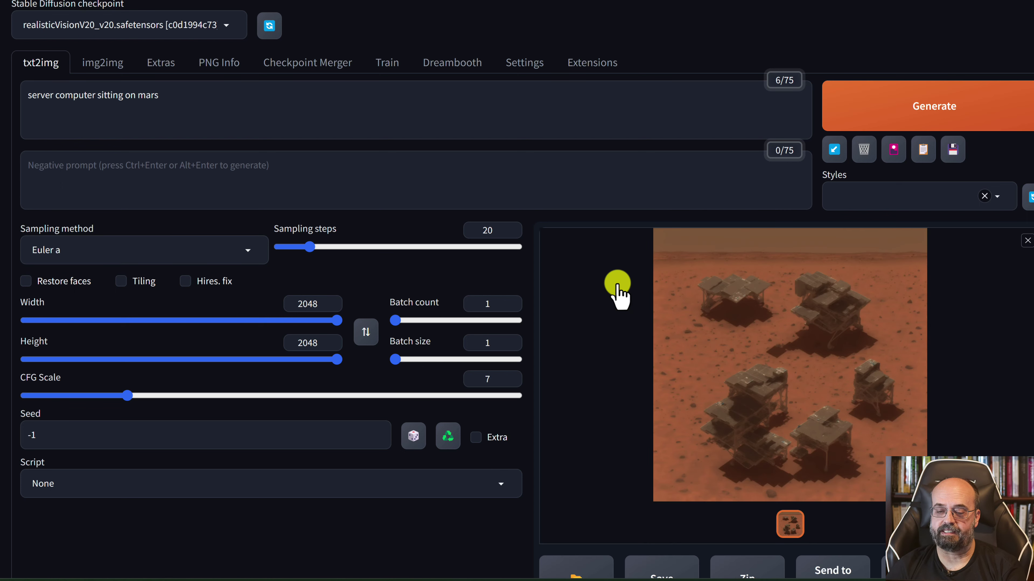
pyautogui.click(752, 359)
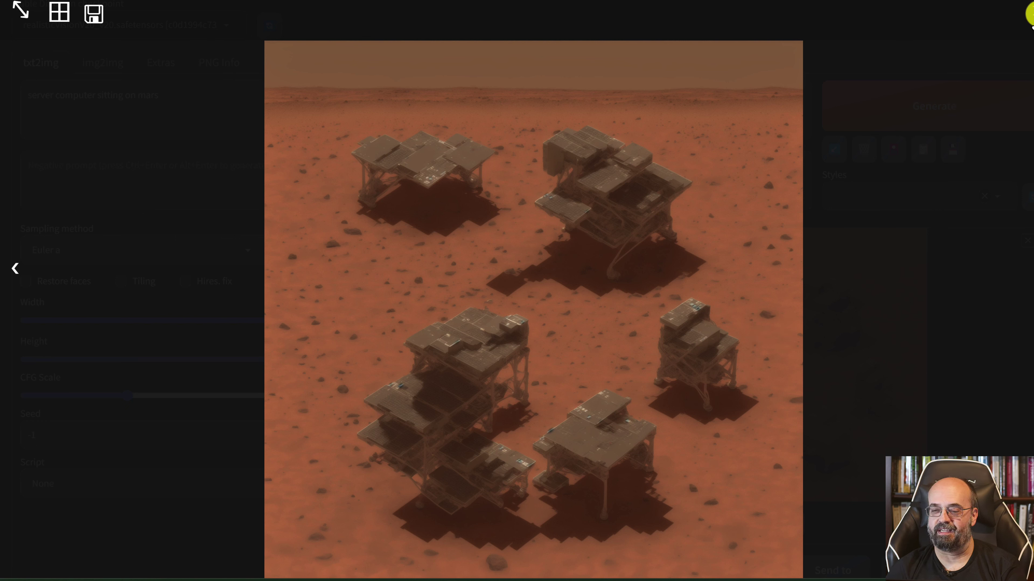
pyautogui.click(1030, 17)
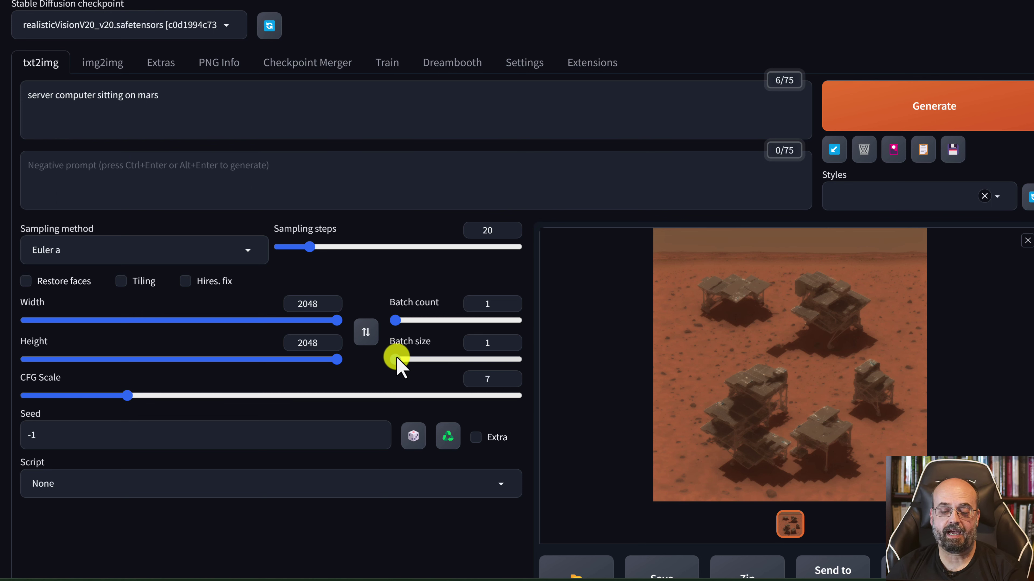
# - Generate the images with a batch size of 8 and check the generation progress in the server's terminal
pyautogui.moveTo(397, 359); pyautogui.dragTo(544, 360)
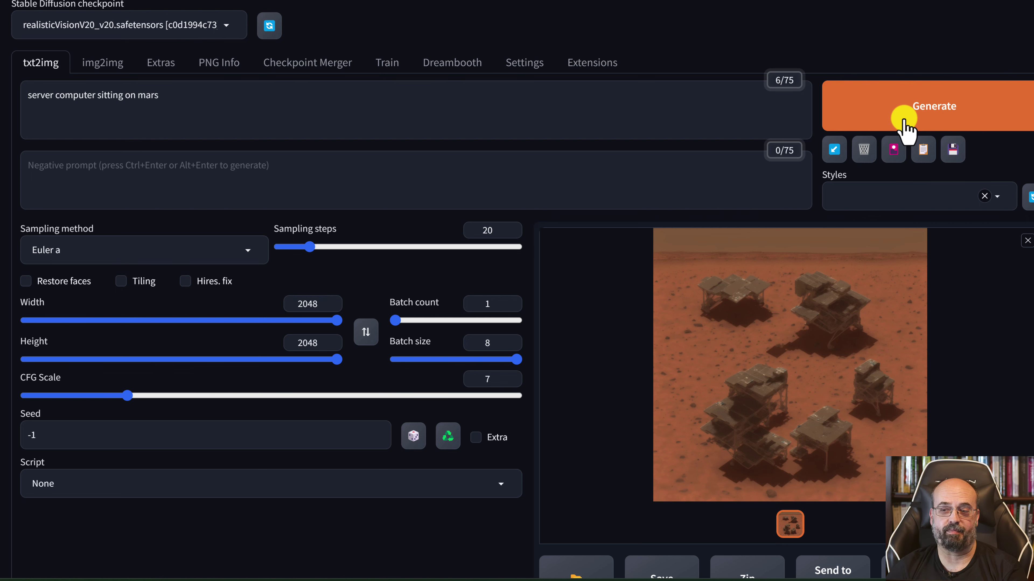
pyautogui.click(920, 109)
pyautogui.hotkey('alt', 'Tab')
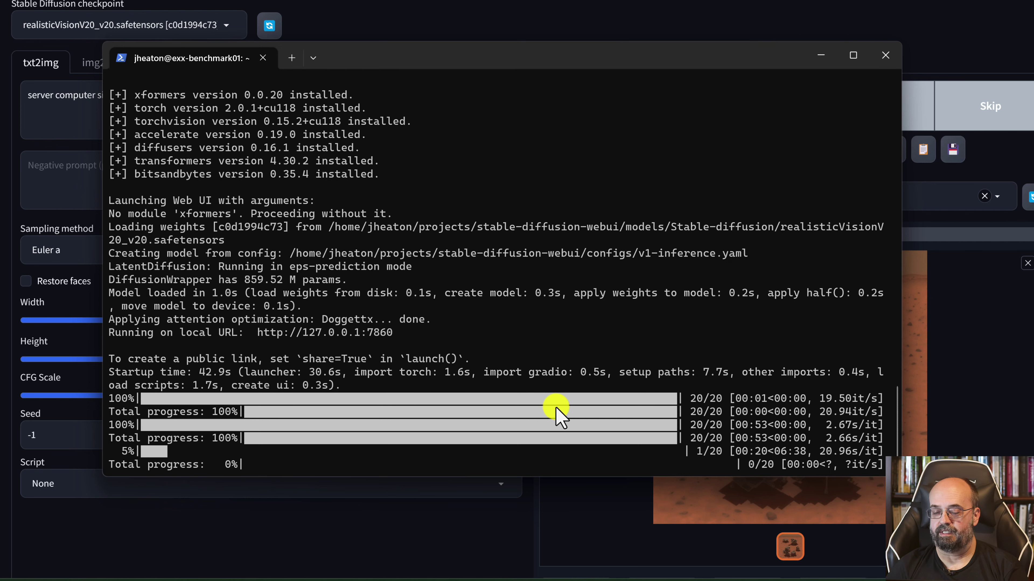
pyautogui.click(451, 534)
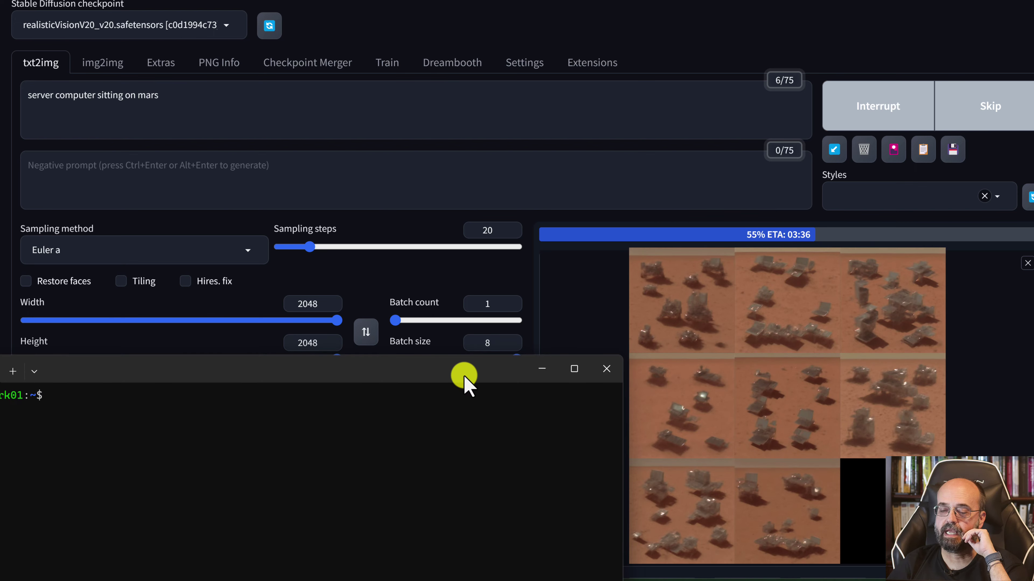
# - Move the second terminal window fully into view and run nvidia-smi to check the GPU load and memory usage
pyautogui.click(464, 376)
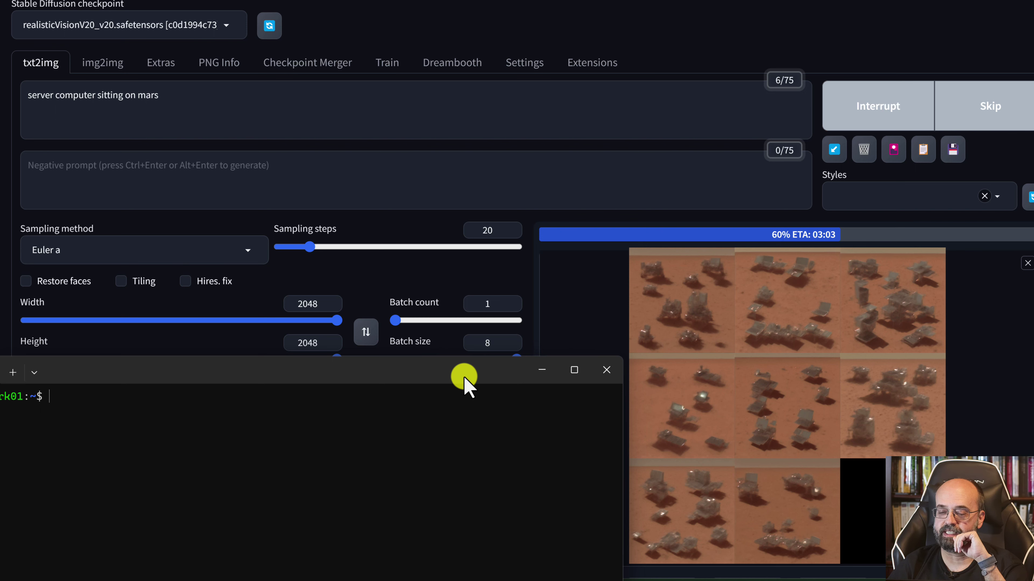
pyautogui.moveTo(464, 378); pyautogui.dragTo(636, 411)
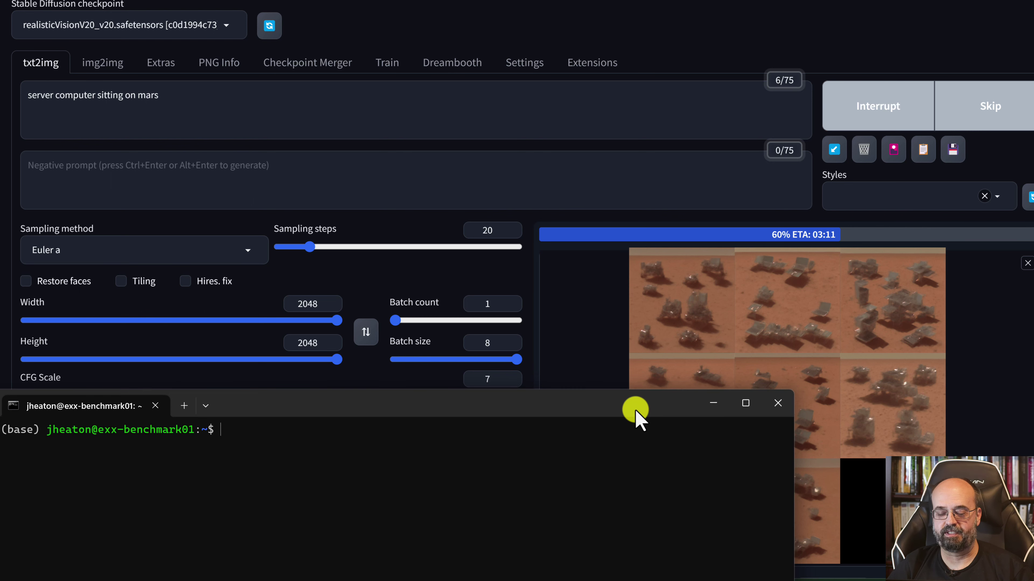
pyautogui.moveTo(635, 411); pyautogui.dragTo(737, 91)
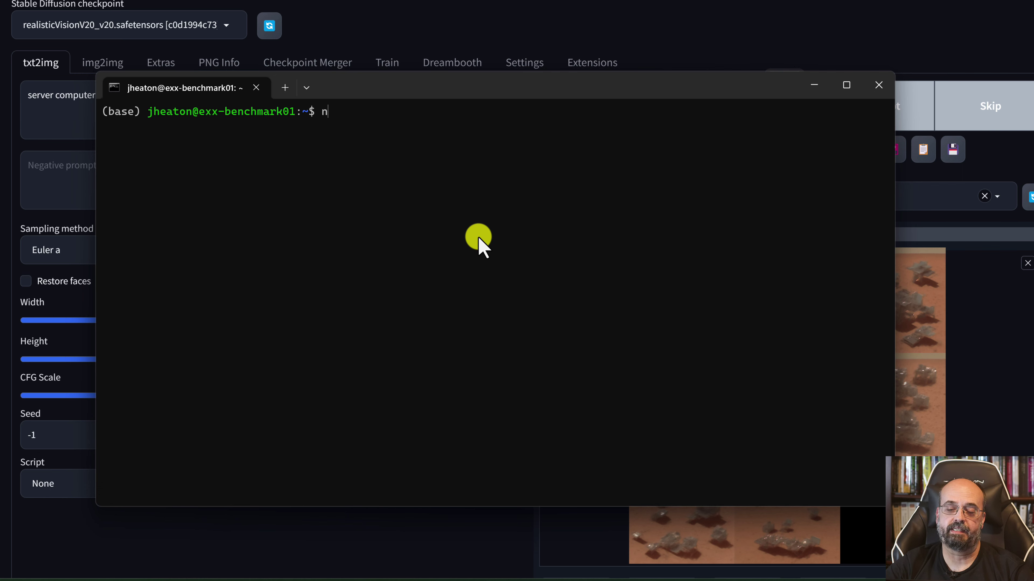
pyautogui.write('idia-smi')
pyautogui.press('Return')
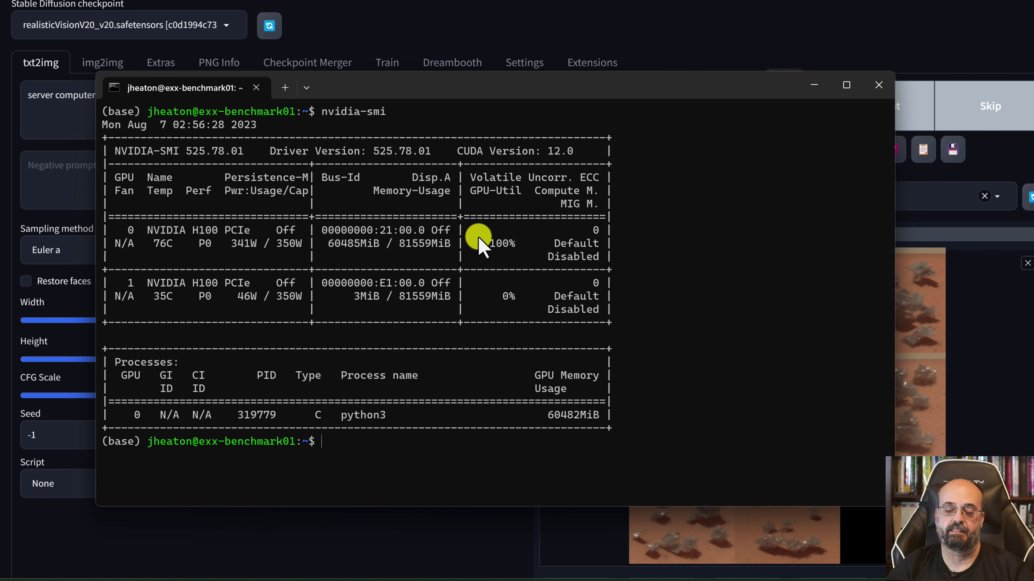